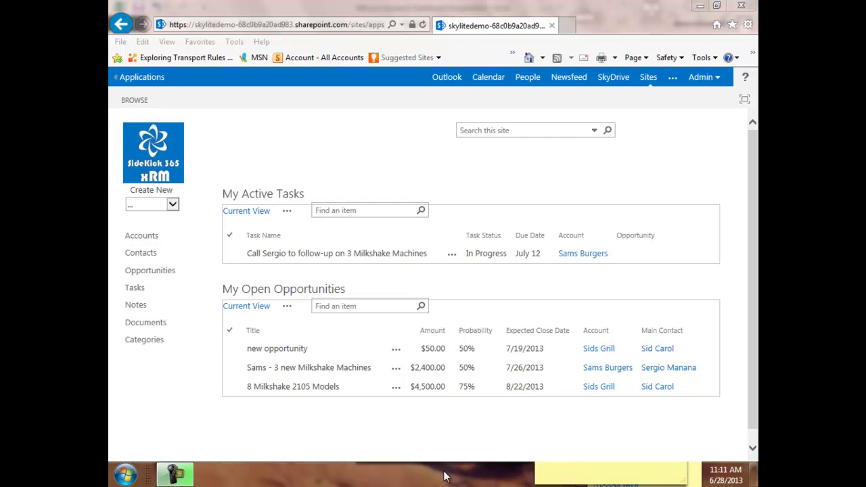
Step: Open the Another Hot New Lead email from the Outlook inbox
mouse_move(445, 477)
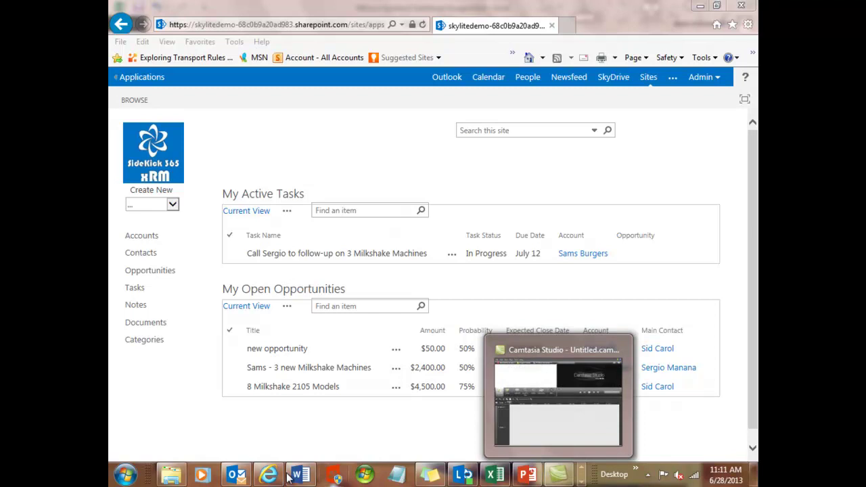
click(233, 478)
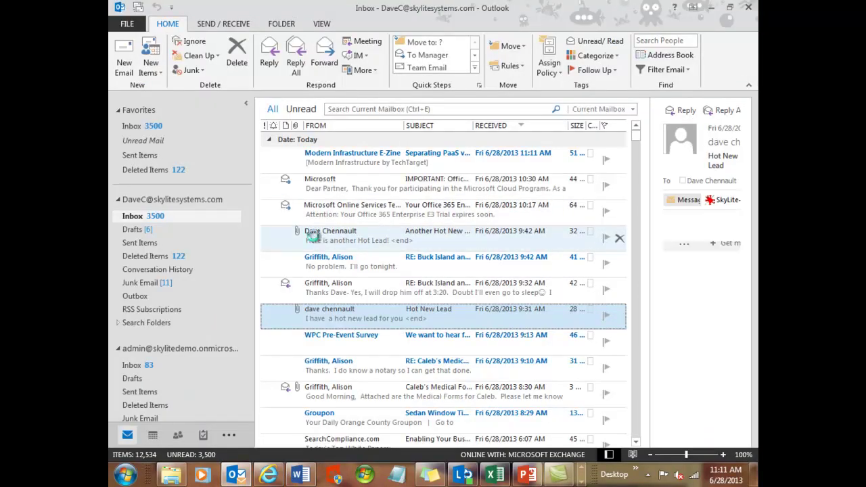
click(314, 236)
double_click(313, 235)
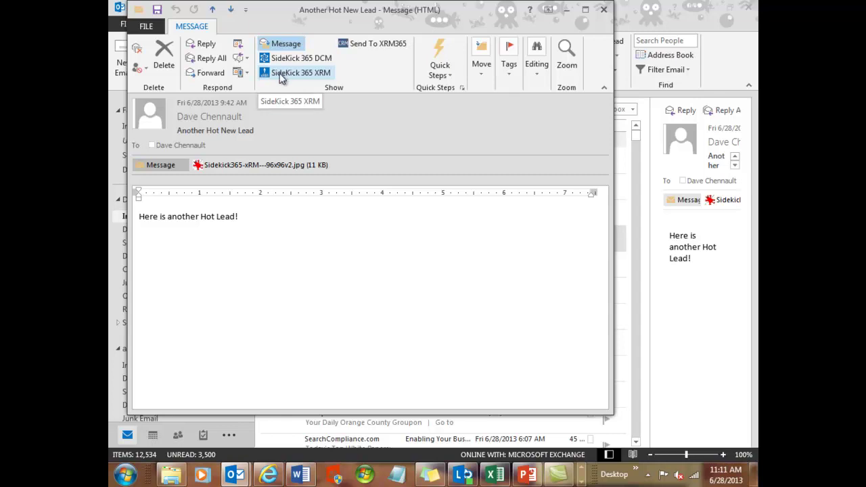
Step: Upload the email to the Sams - 3 new Milkshake Machines opportunity with SideKick 365 XRM, then close it
click(282, 77)
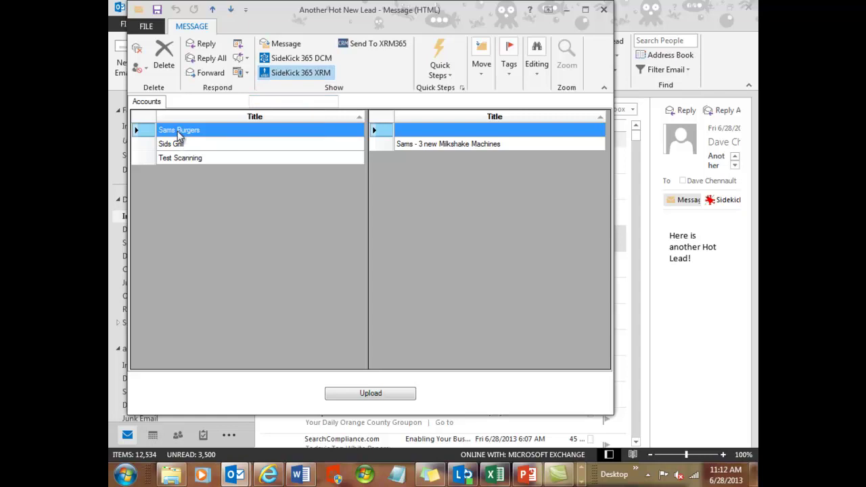
click(458, 144)
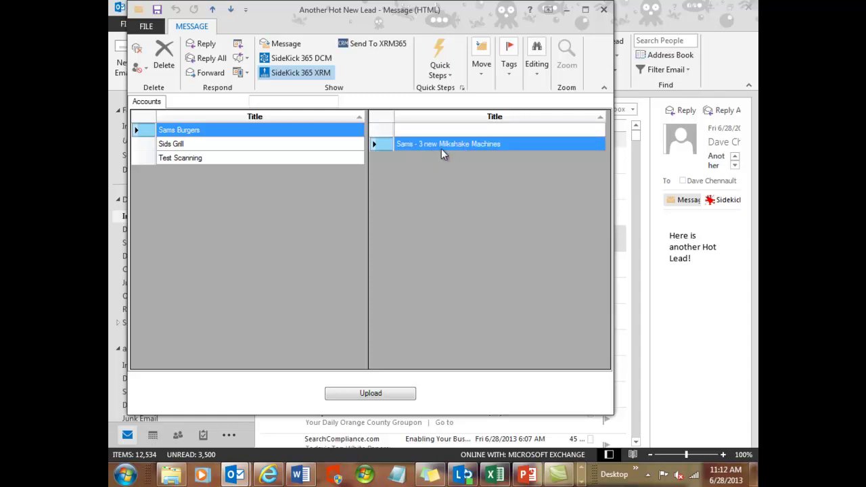
click(376, 395)
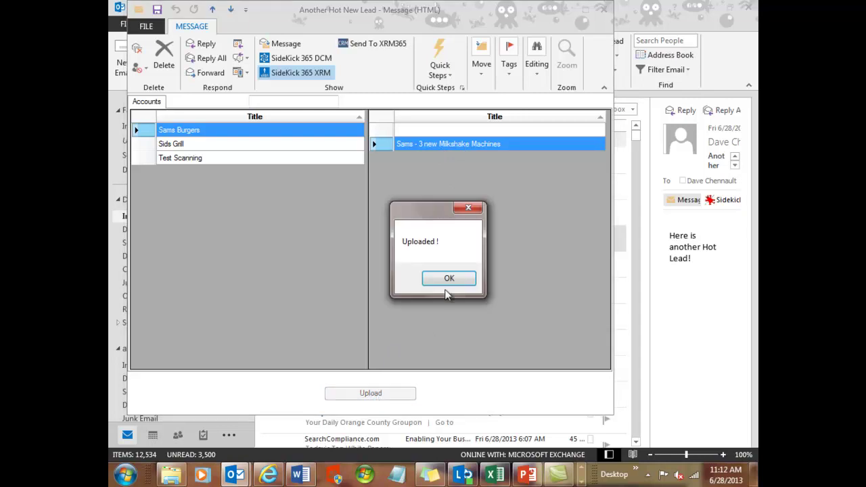
click(447, 281)
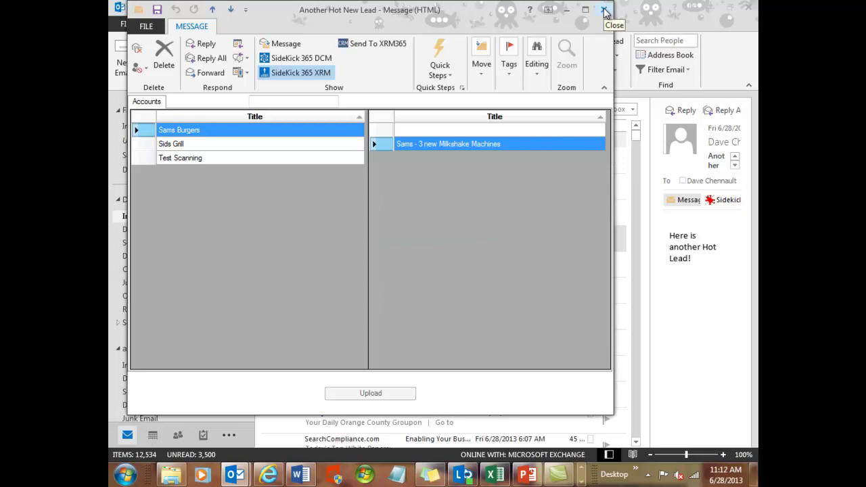
click(279, 44)
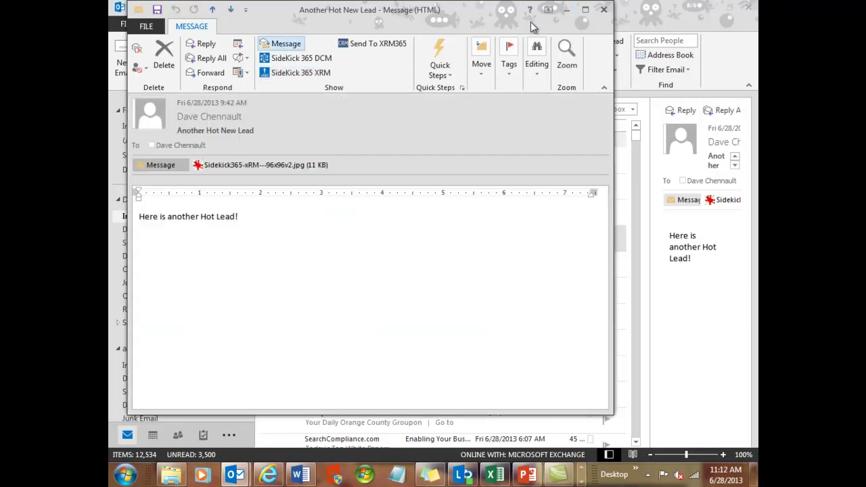
click(601, 10)
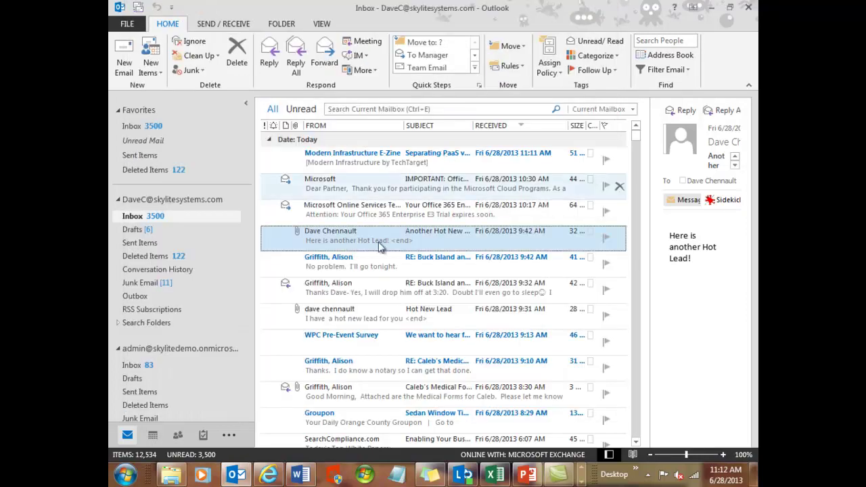
Step: Open Hot New Lead and upload it to the Sids Grill account with SideKick 365 XRM
double_click(337, 319)
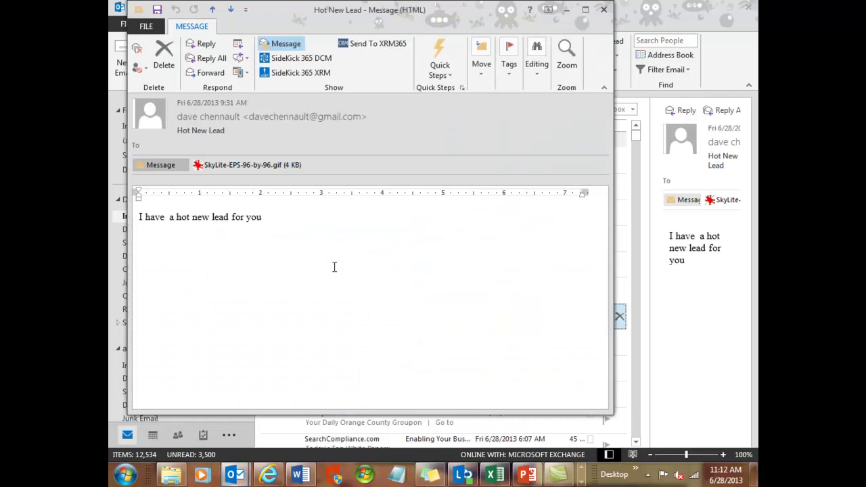
click(284, 73)
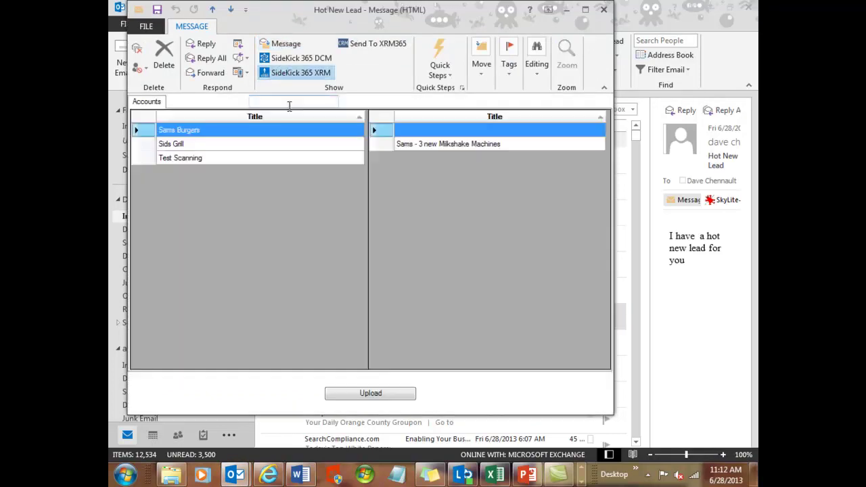
click(167, 144)
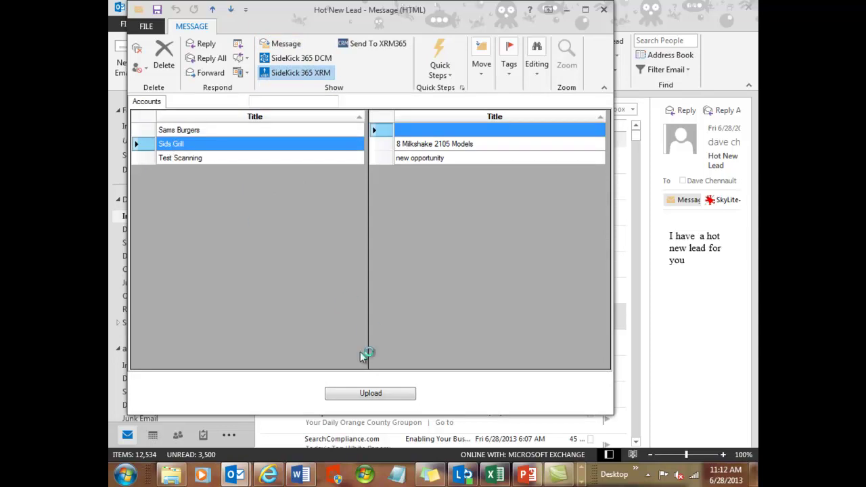
click(353, 397)
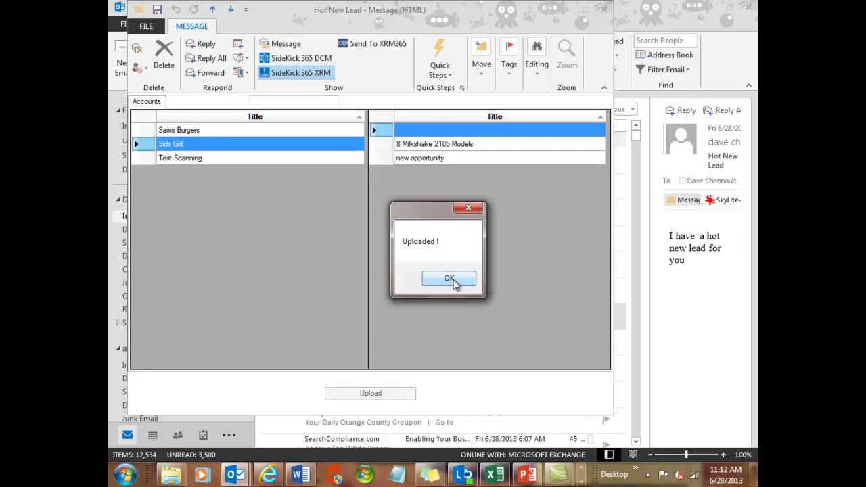
click(452, 280)
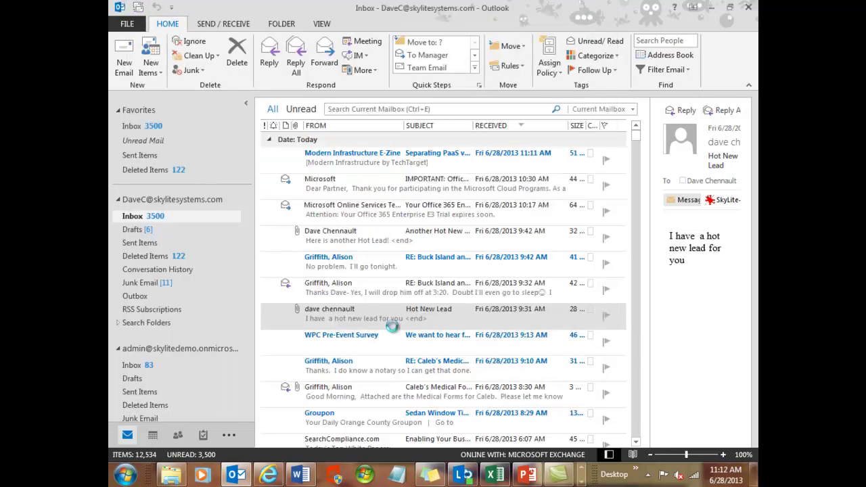
Step: Show the Sids Grill account's Documents tab in SideKick 365 XRM
click(268, 475)
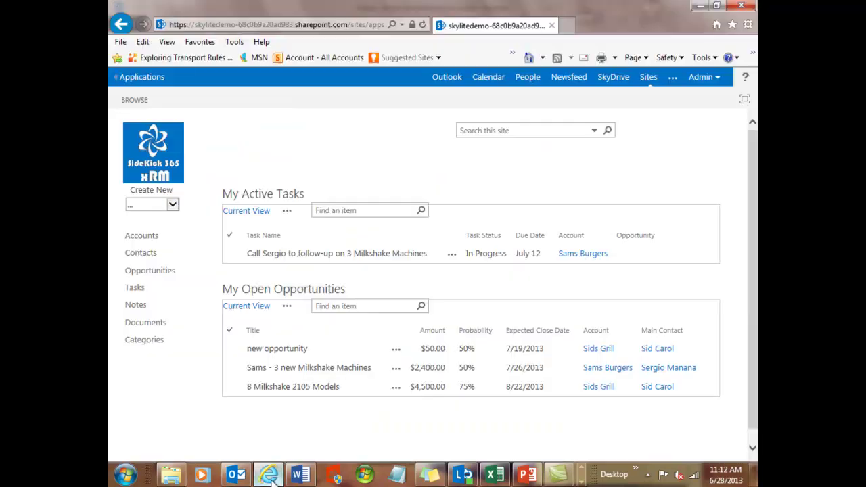
click(148, 238)
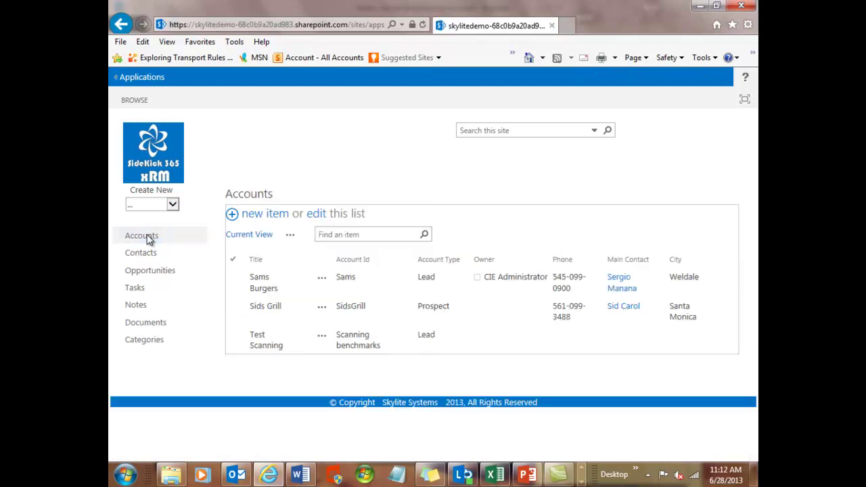
click(264, 308)
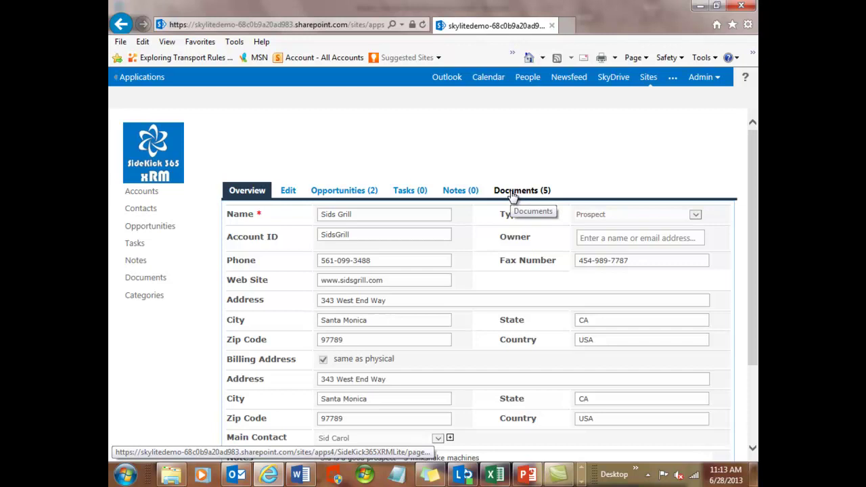
click(512, 193)
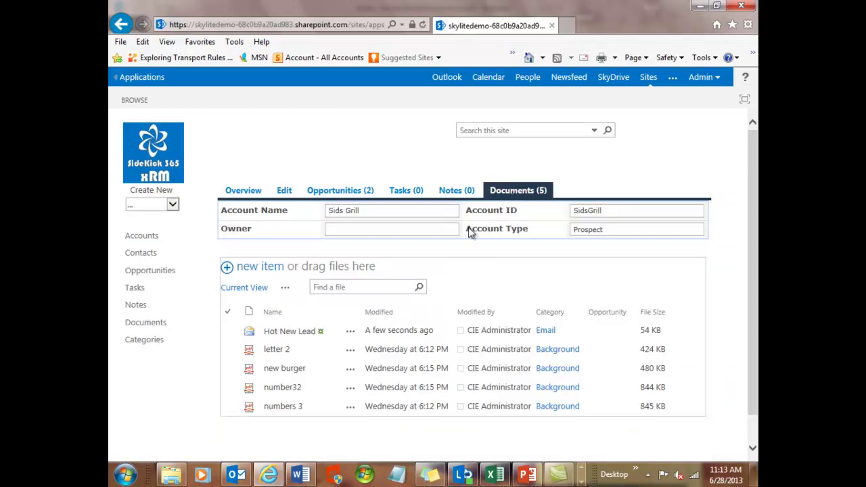
Step: Open the uploaded Hot New Lead email from the list to check it, then close it
click(284, 336)
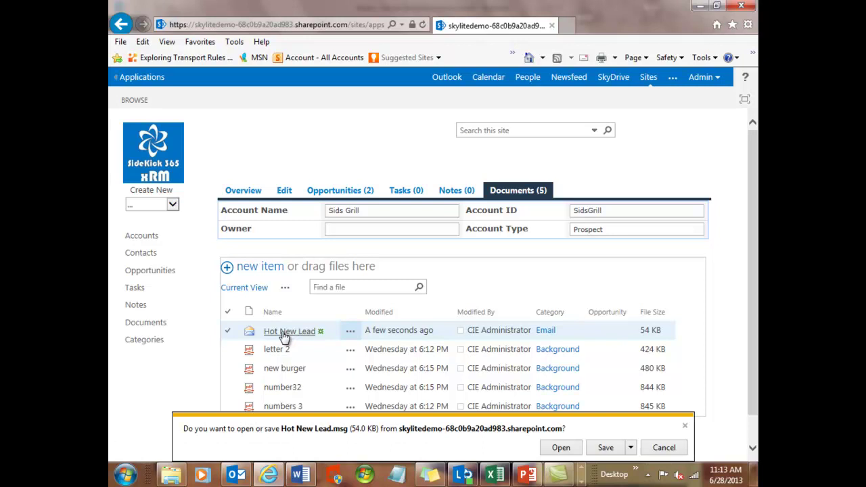
click(561, 447)
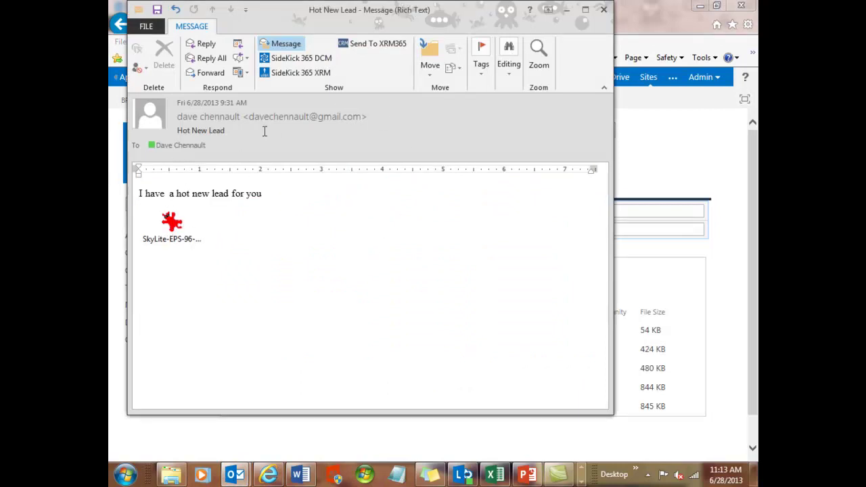
click(604, 12)
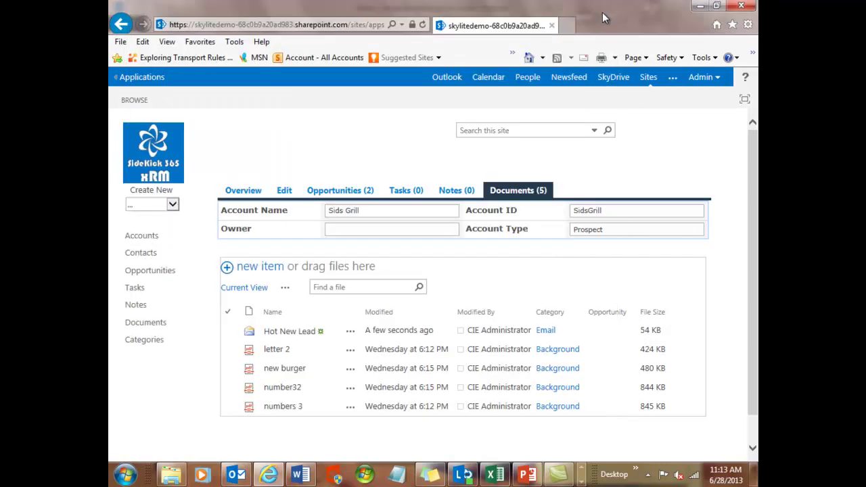
Step: Review the six documents of Sams - 3 new Milkshake Machines, then return to the SideKick home page
click(150, 271)
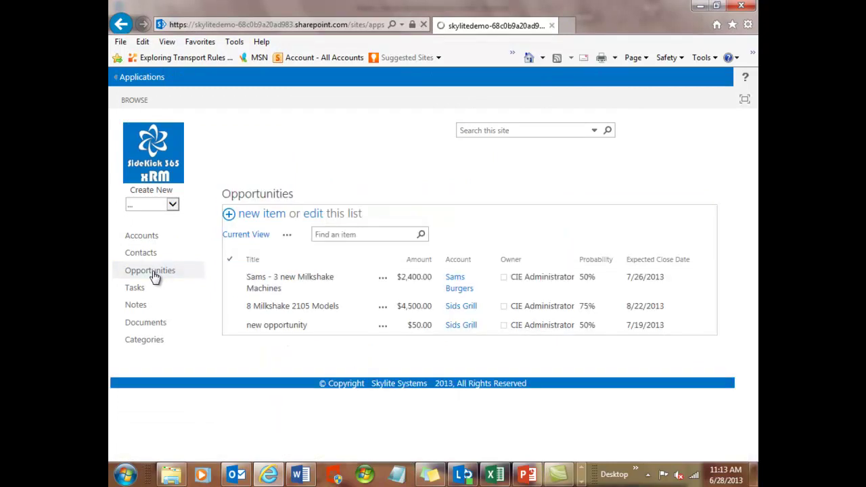
click(306, 281)
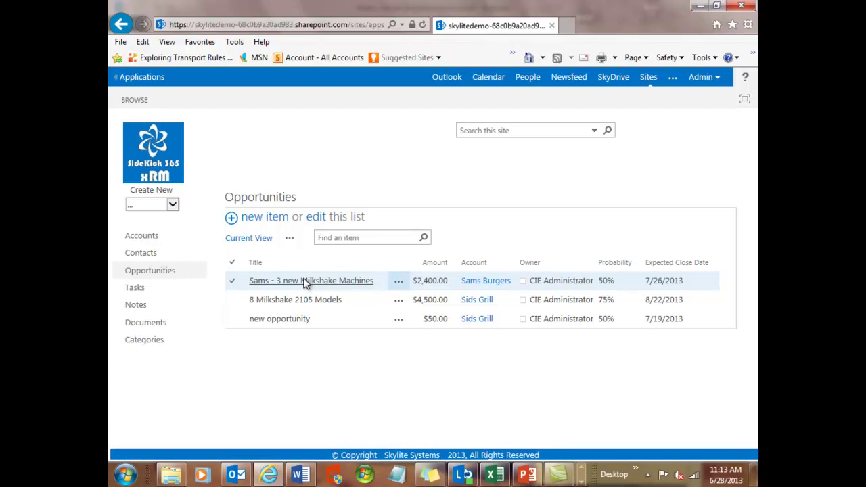
click(489, 192)
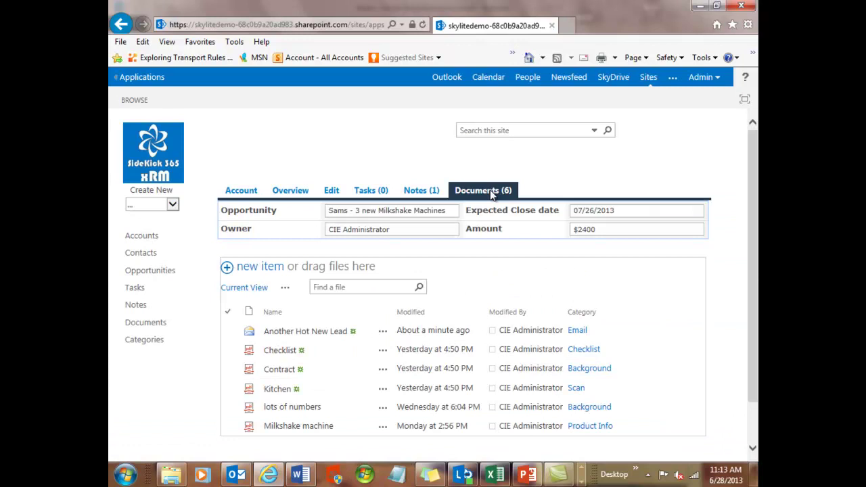
click(304, 331)
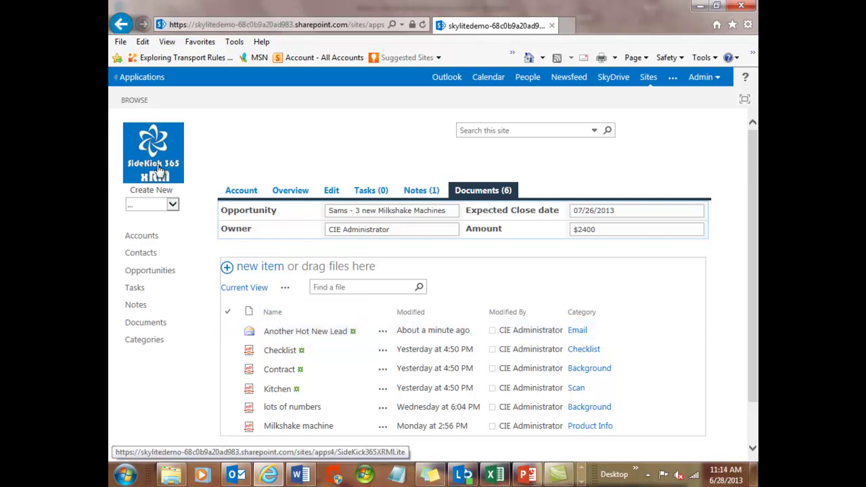
Step: Start the SideKick 365 XRM upload add-in from the Excel sales quotation workbook
mouse_move(493, 475)
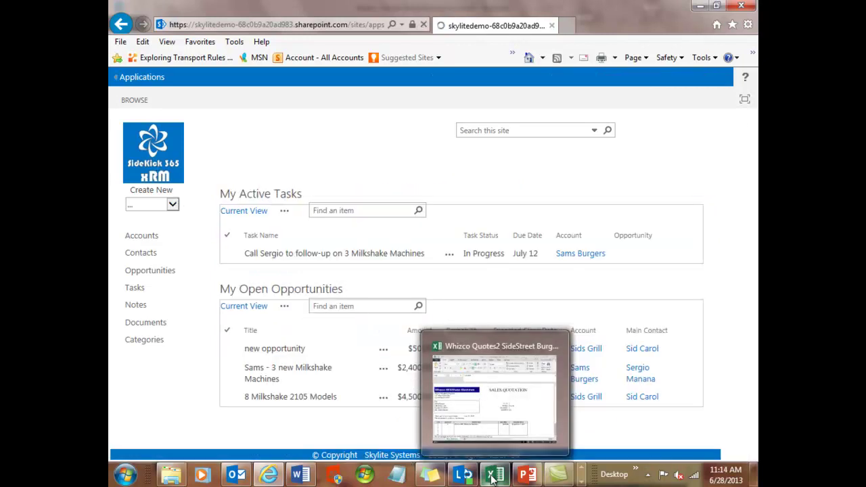
click(492, 413)
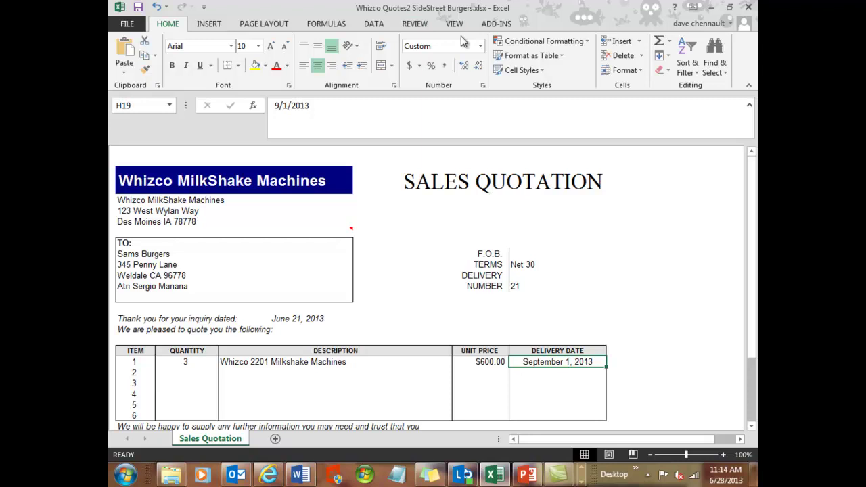
click(496, 24)
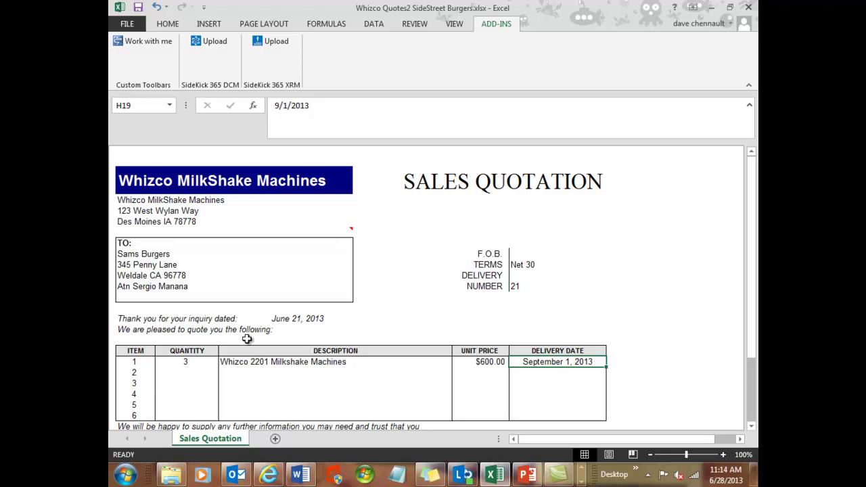
click(263, 42)
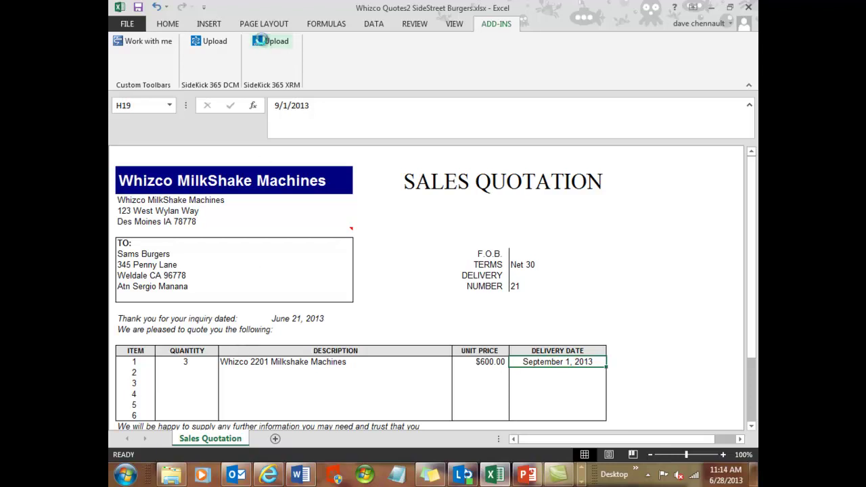
Step: Upload the Whizco Quotes2 SideStreet Burgers quote to Sams - 3 new Milkshake Machines as Background
click(263, 41)
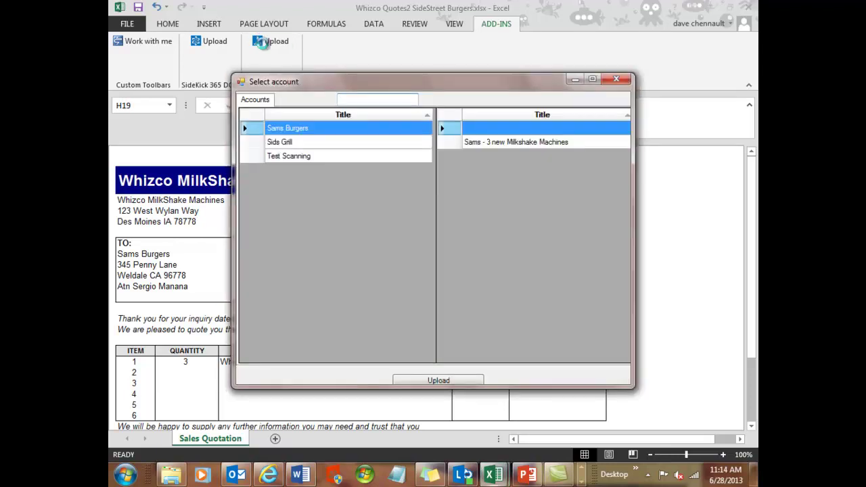
click(480, 149)
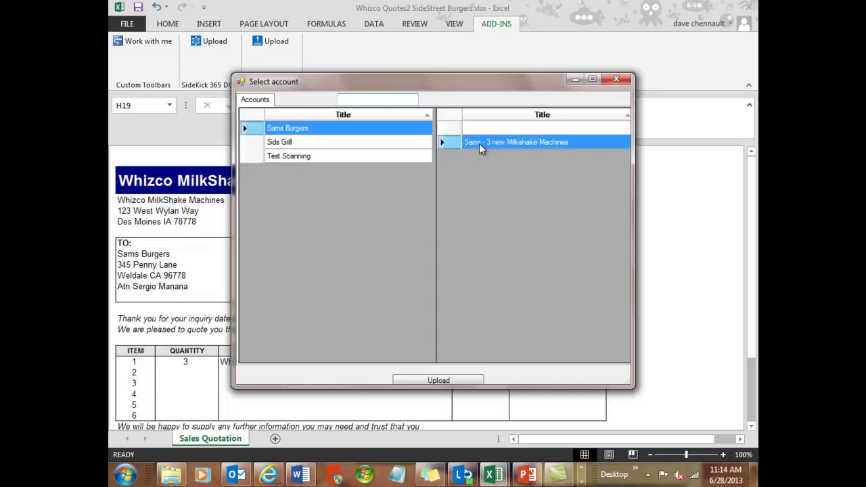
click(438, 380)
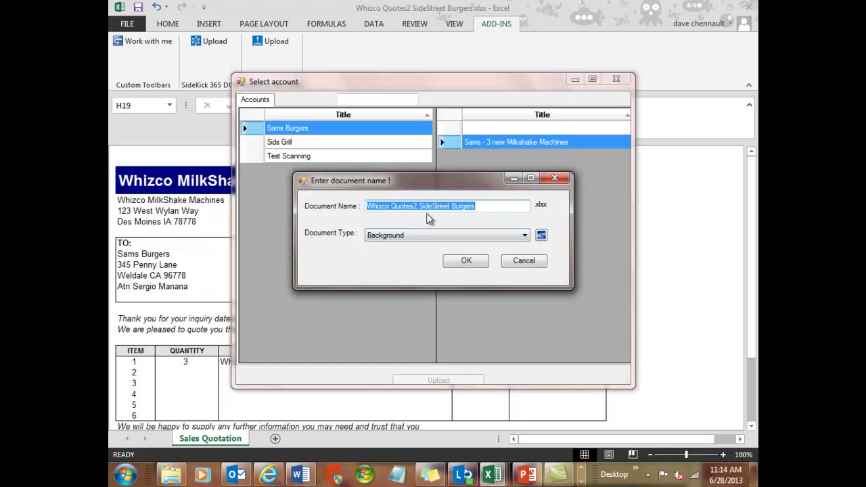
click(466, 262)
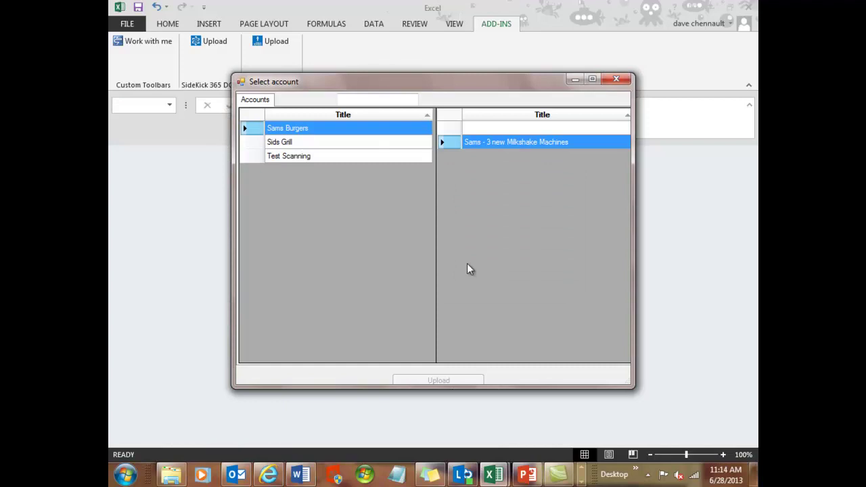
click(454, 276)
click(614, 80)
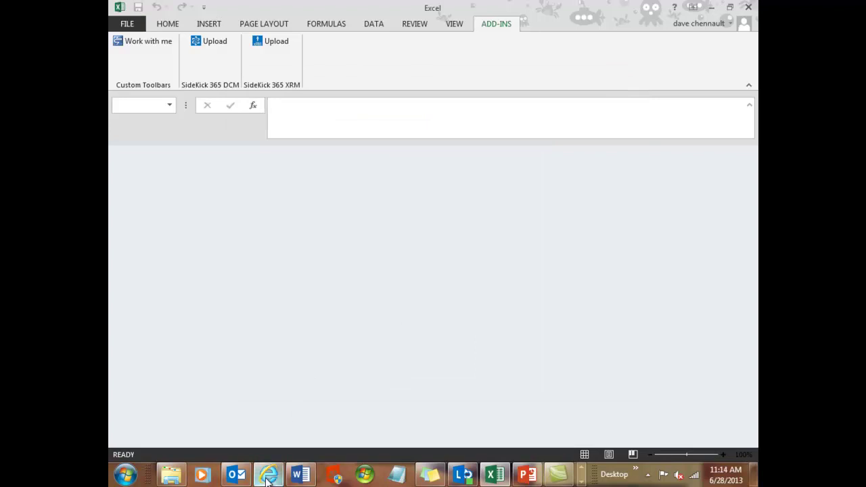
Step: Open the Sams opportunity's documents and check the Whizco Quotes2 SideStreet Burgers workbook, then go back
mouse_move(268, 479)
click(213, 386)
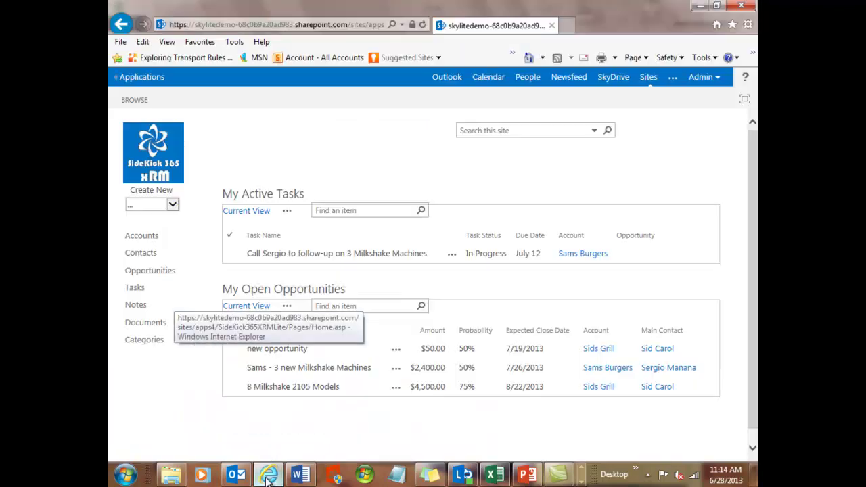
click(275, 372)
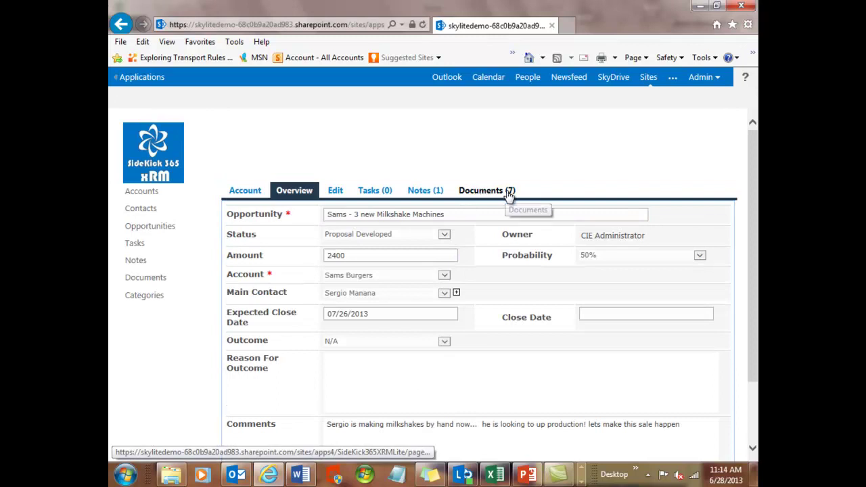
click(480, 194)
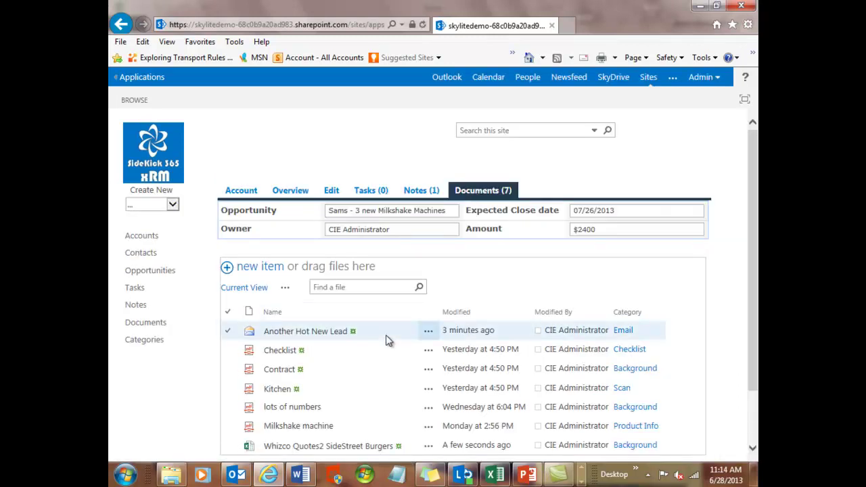
click(276, 448)
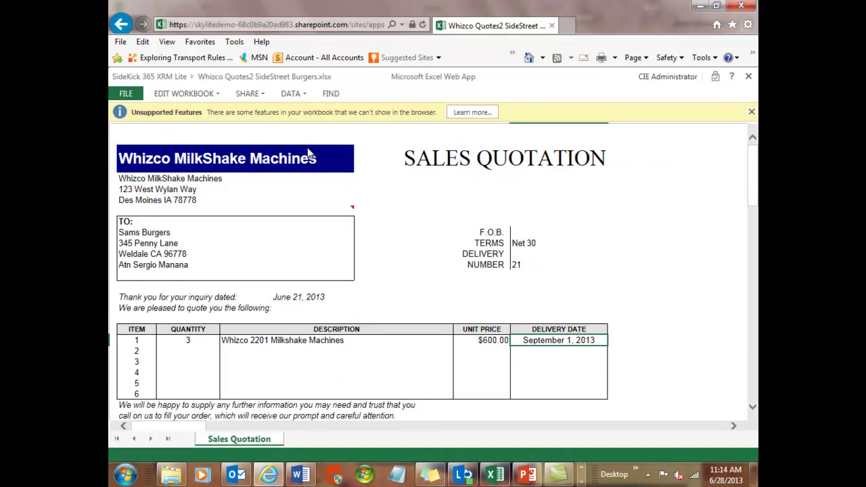
click(120, 25)
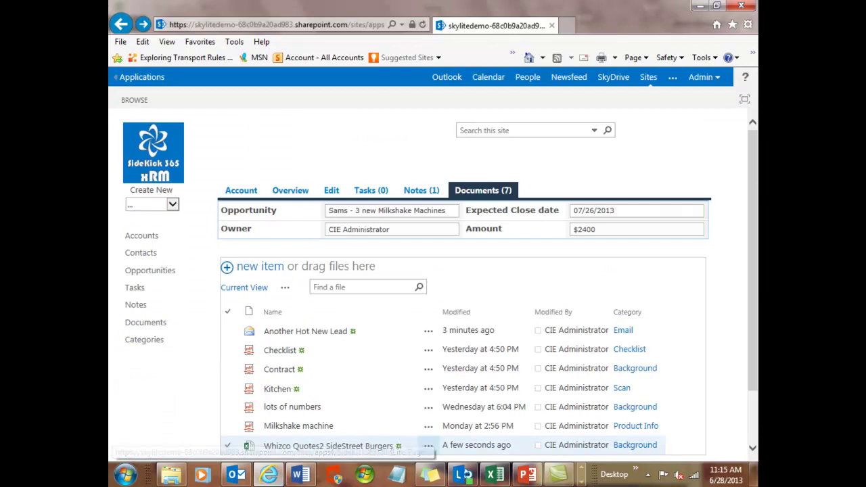
Step: Start the SideKick 365 XRM upload of the Word trivia document to the Sams Burgers account
click(300, 475)
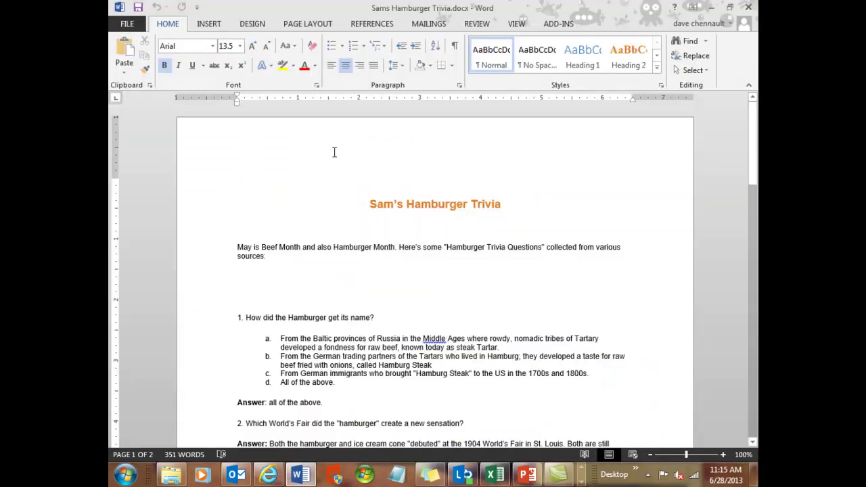
click(555, 26)
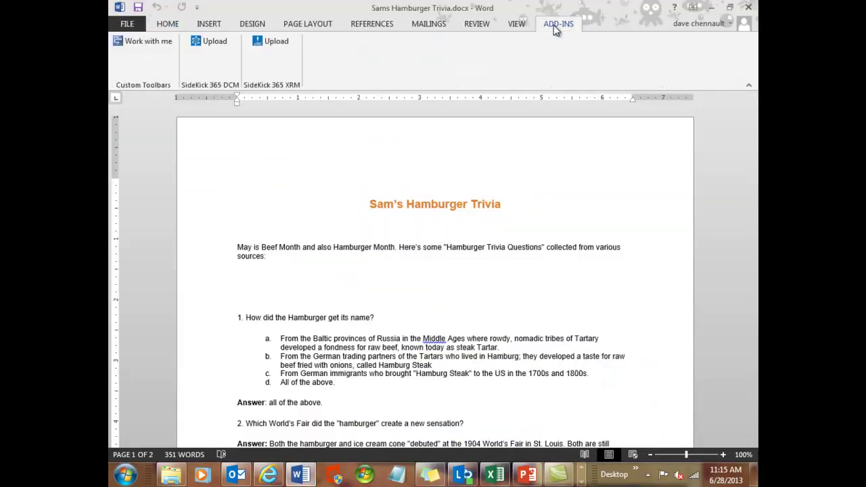
click(280, 43)
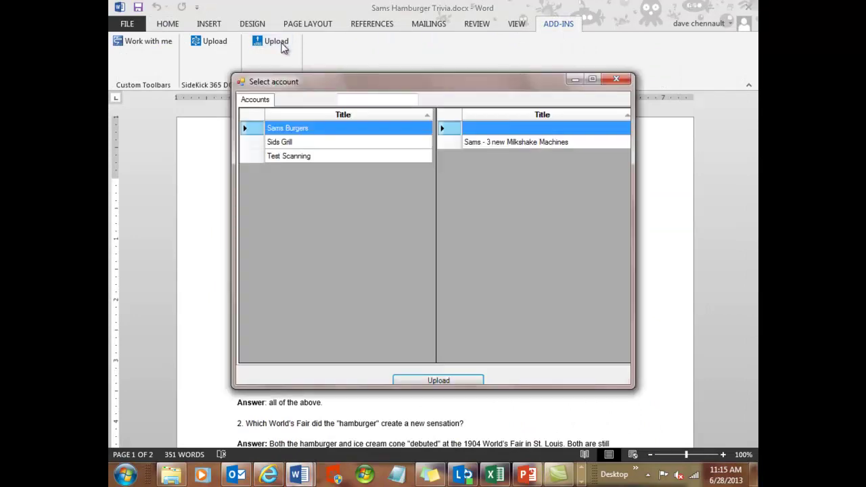
click(443, 382)
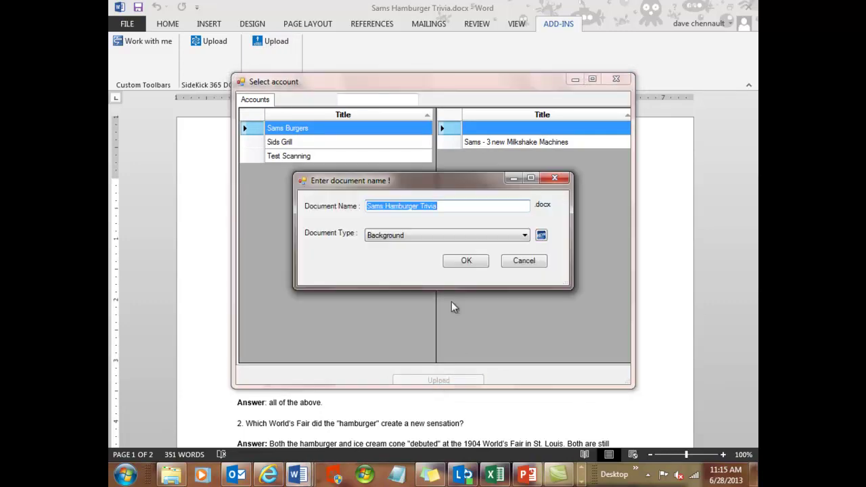
Step: Name the upload Sams Hamburger Trivia2 with Background type and confirm it
click(441, 206)
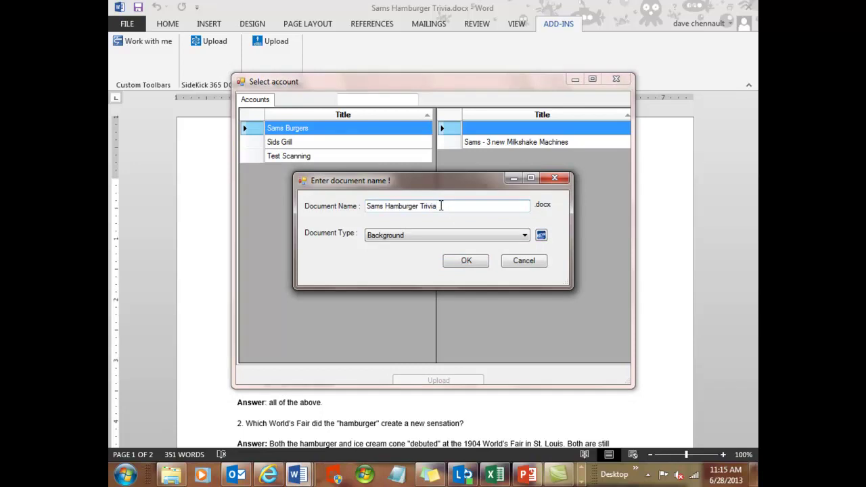
text(2)
click(524, 236)
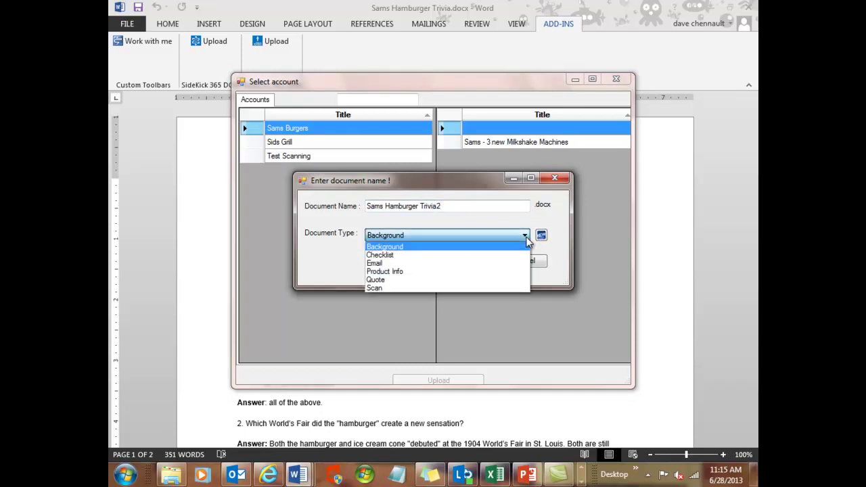
click(383, 247)
click(465, 261)
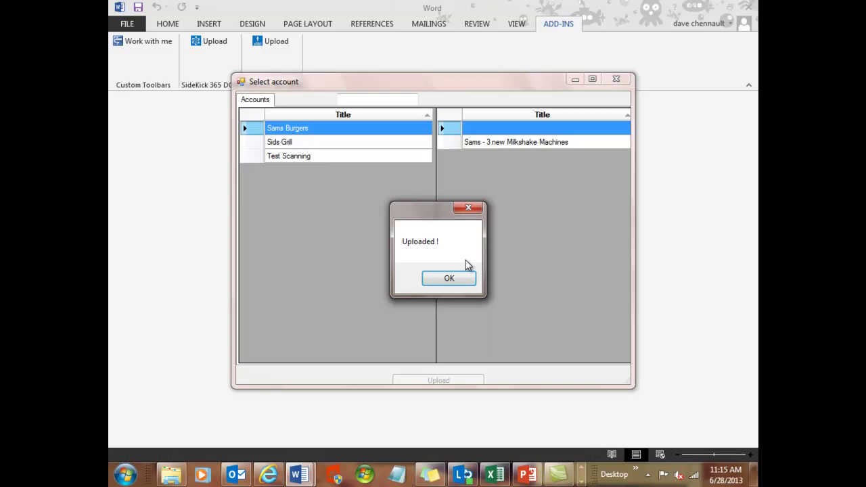
click(450, 280)
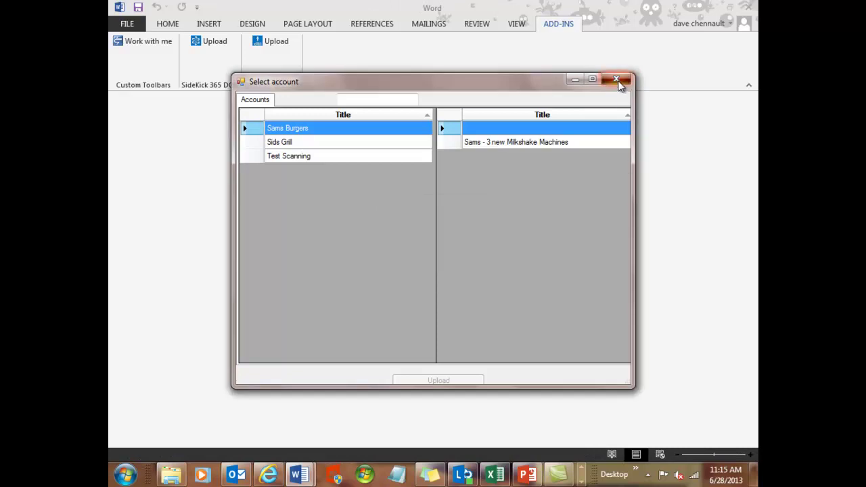
click(617, 81)
click(169, 26)
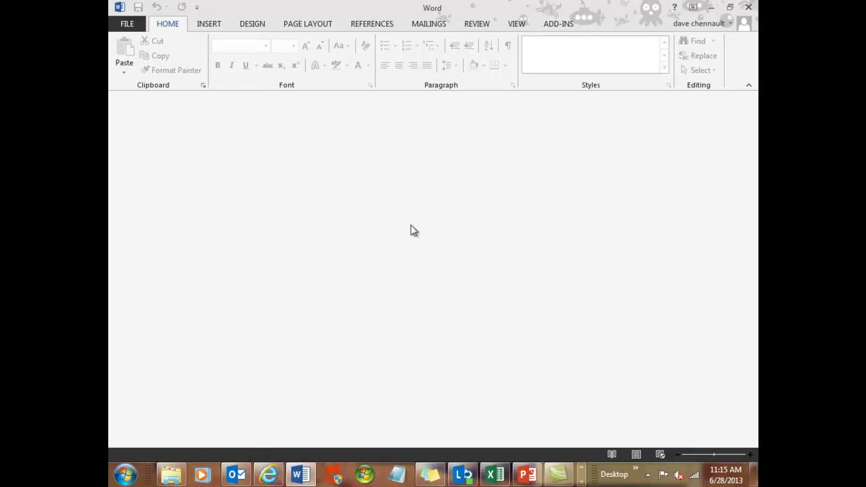
Step: Show the Sams Burgers account's eight documents and scroll to the end of the list
mouse_move(242, 479)
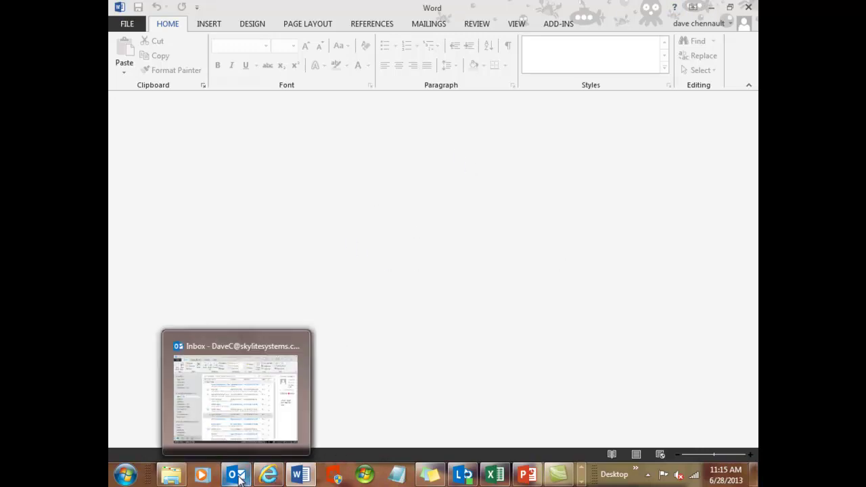
click(269, 474)
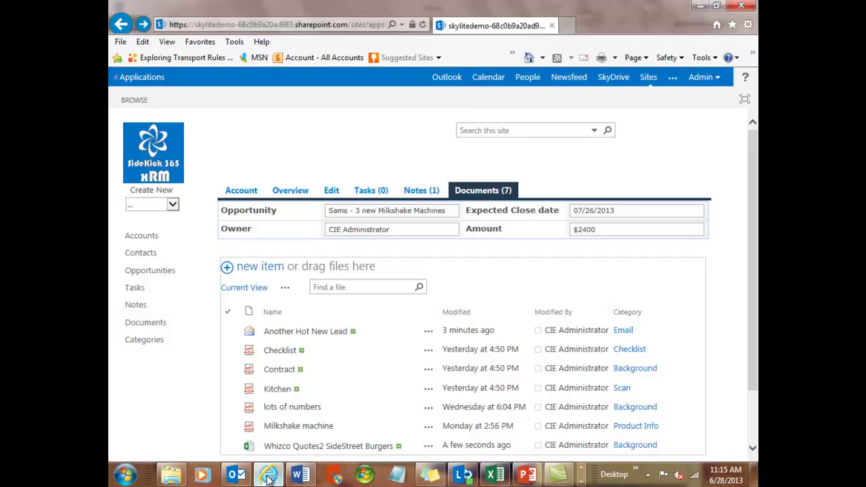
click(152, 237)
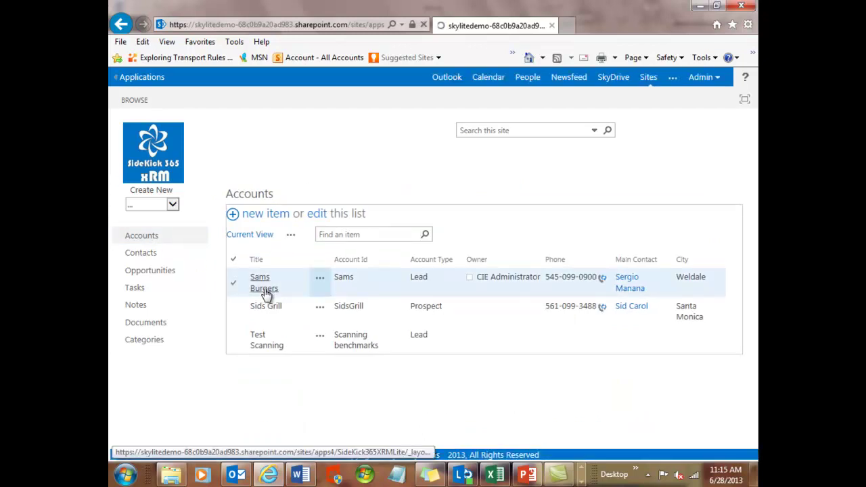
click(265, 292)
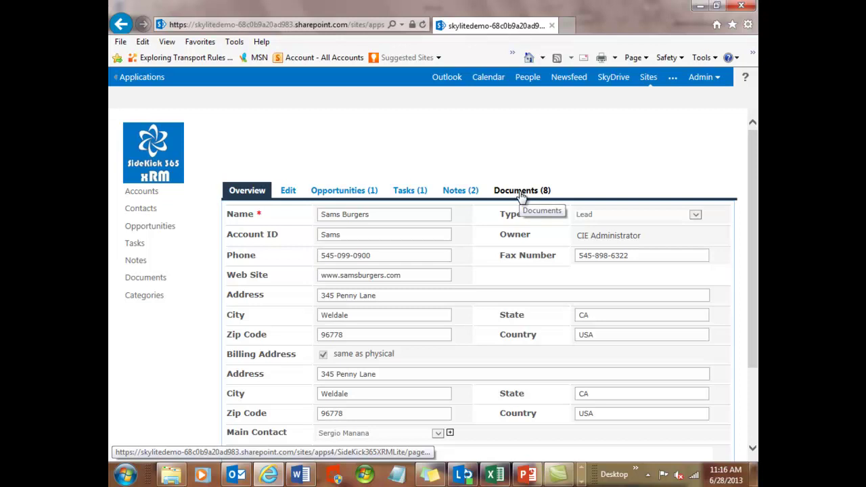
click(521, 192)
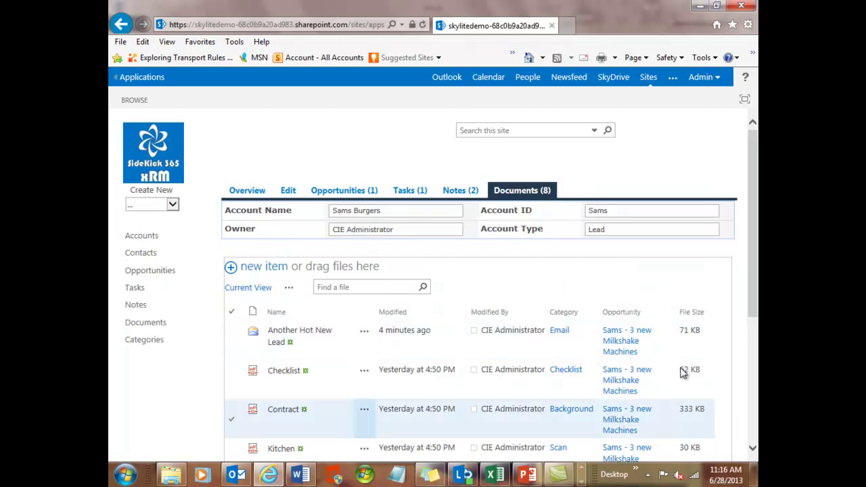
scroll(752, 452, down, 5)
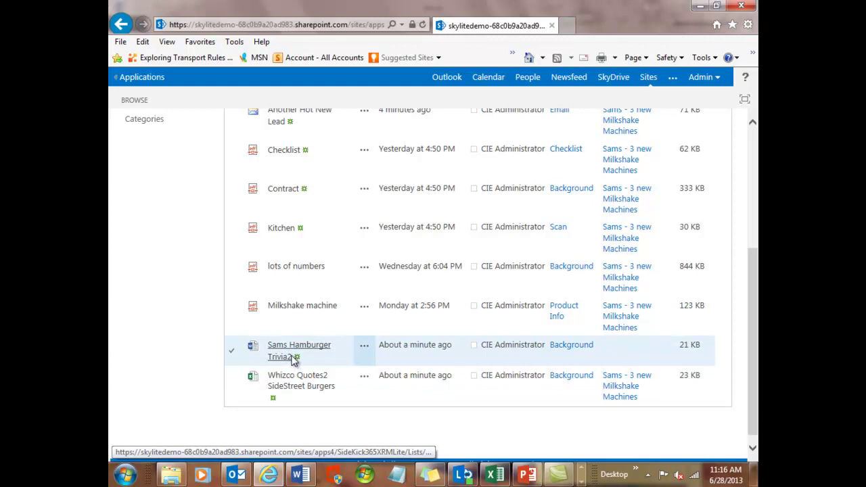
mouse_move(527, 477)
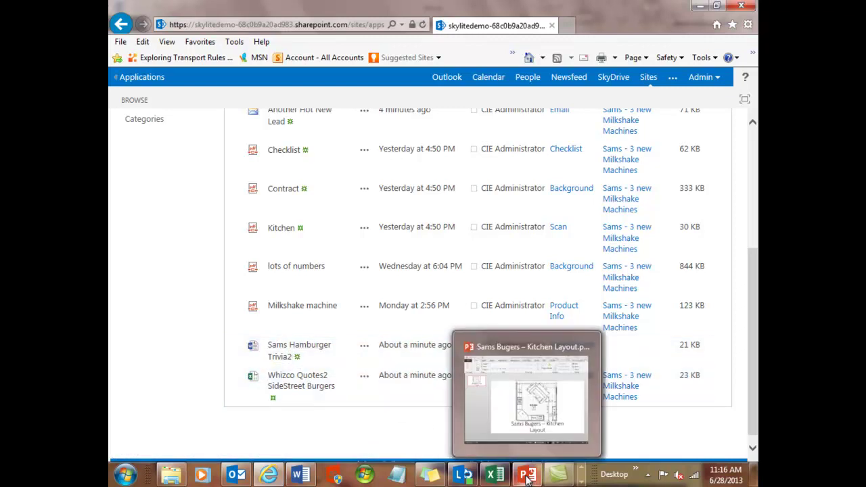
click(513, 427)
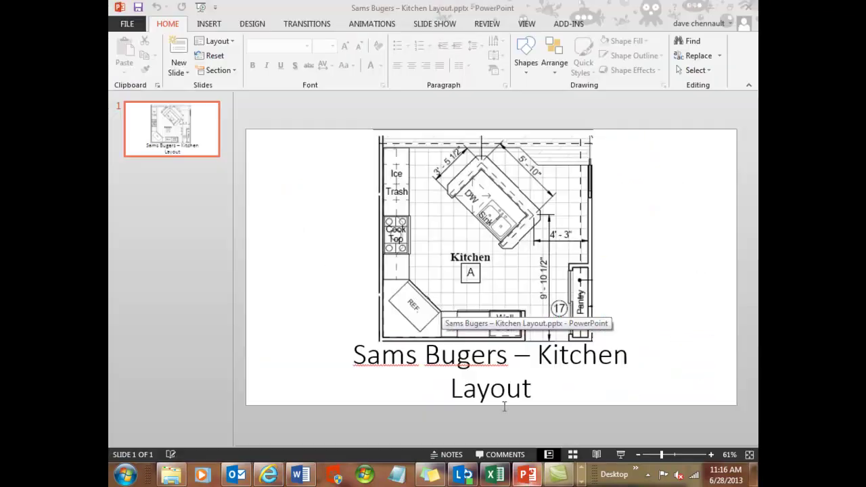
click(559, 24)
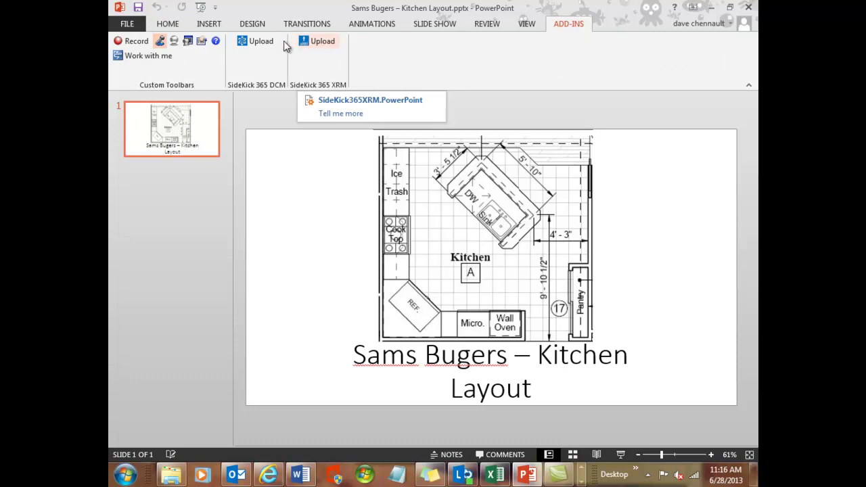
click(238, 476)
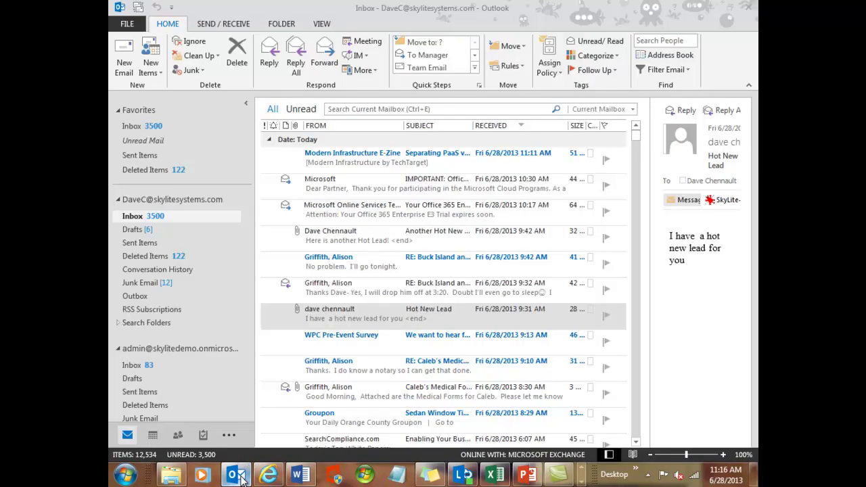
Step: Scroll to the top and go back to the SideKick 365 XRM home page
click(274, 477)
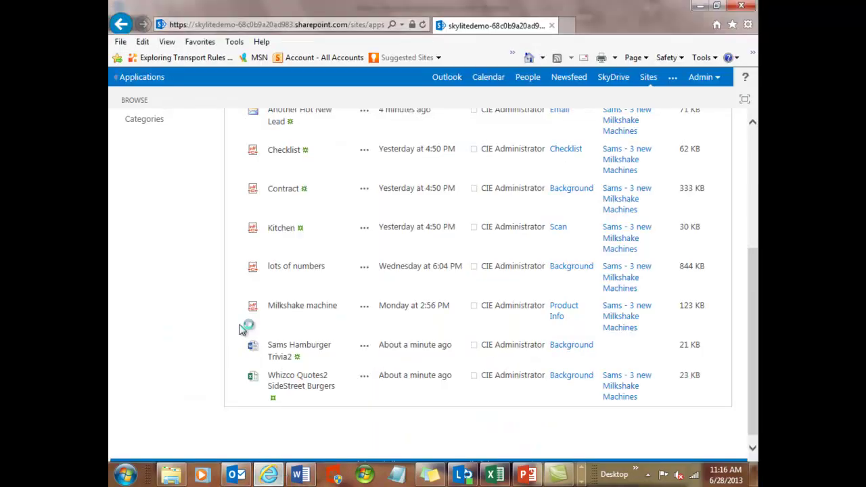
scroll(754, 184, up, 2)
scroll(754, 184, up, 4)
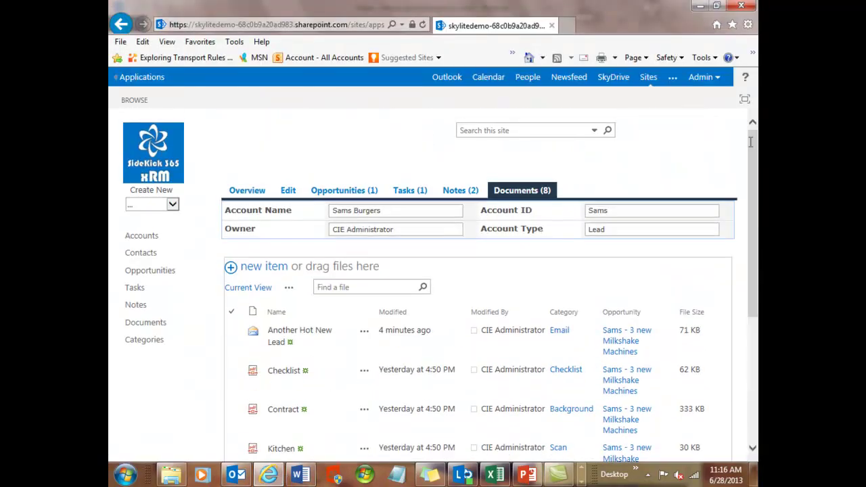
click(137, 154)
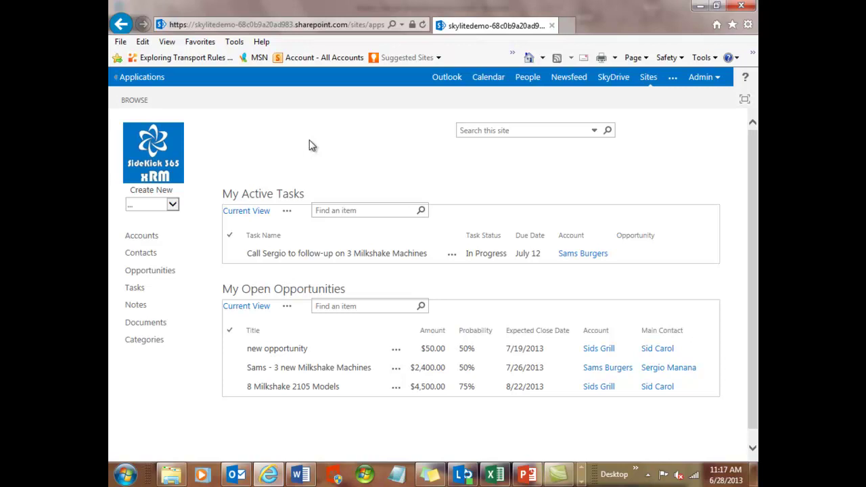
click(752, 448)
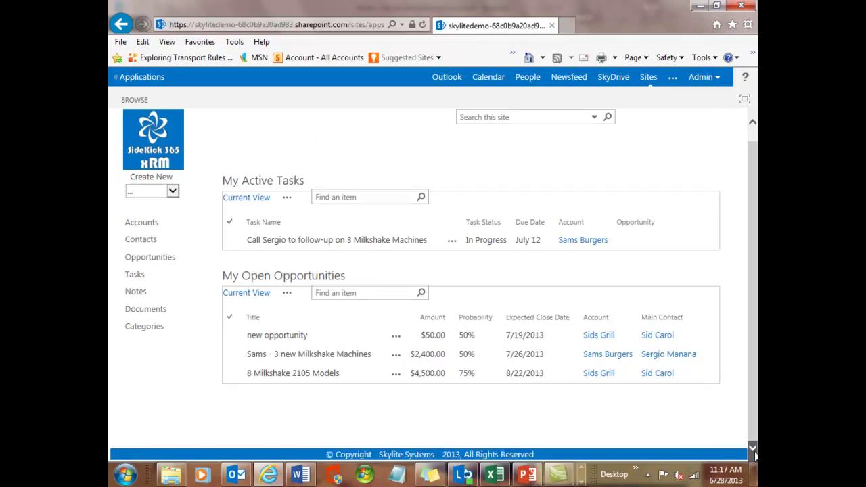